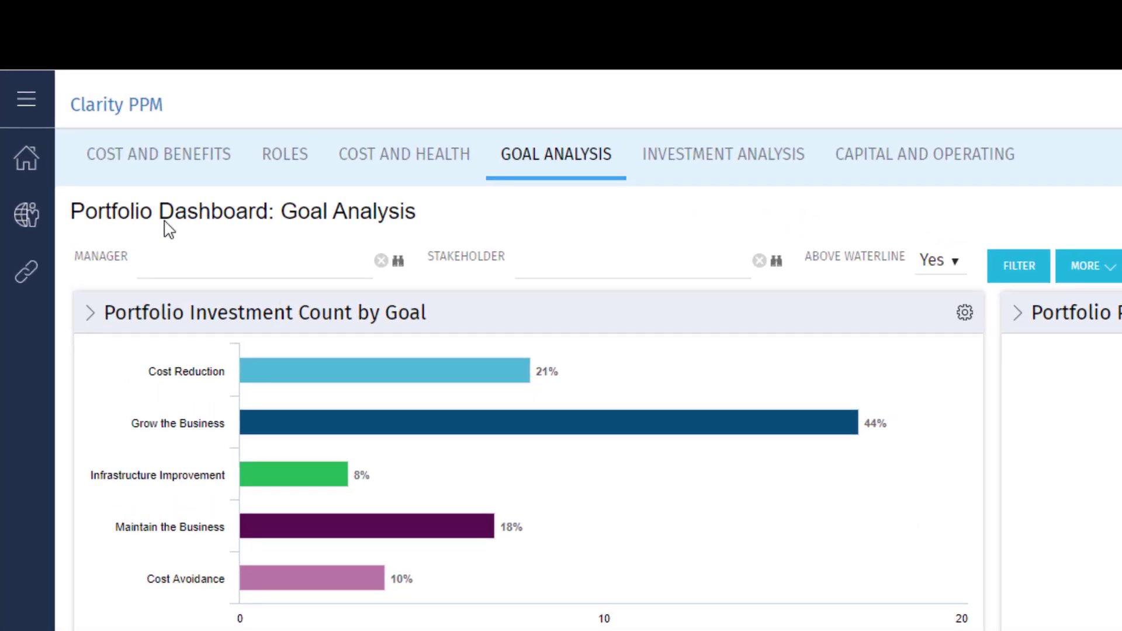
# Filter the Studio Objects list by object name 'project'
pyautogui.click(23, 225)
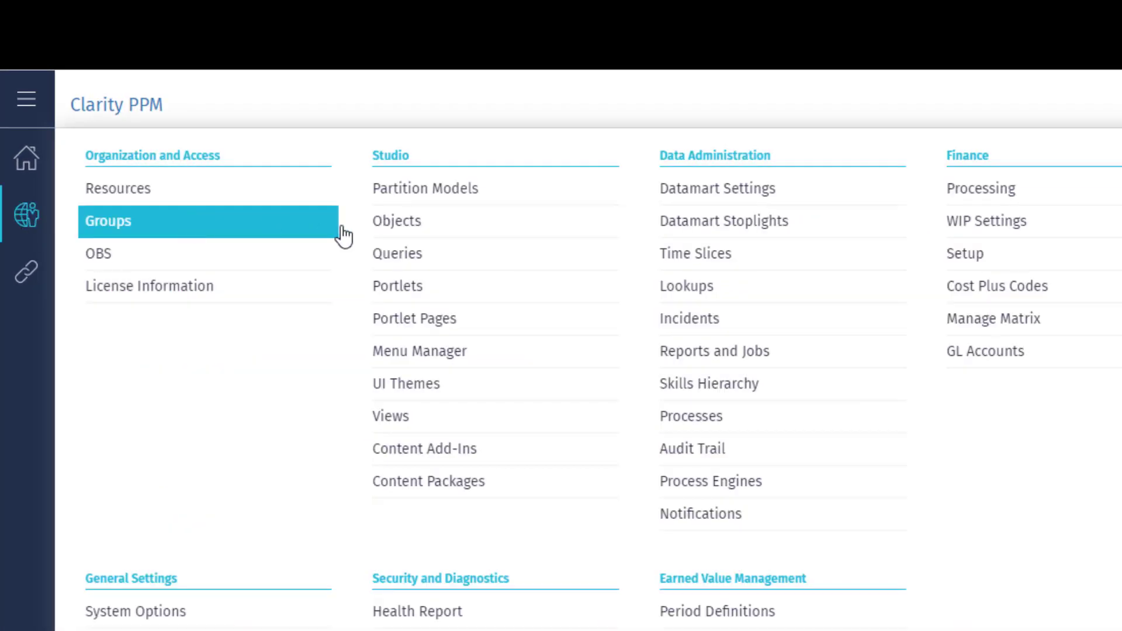
pyautogui.click(430, 225)
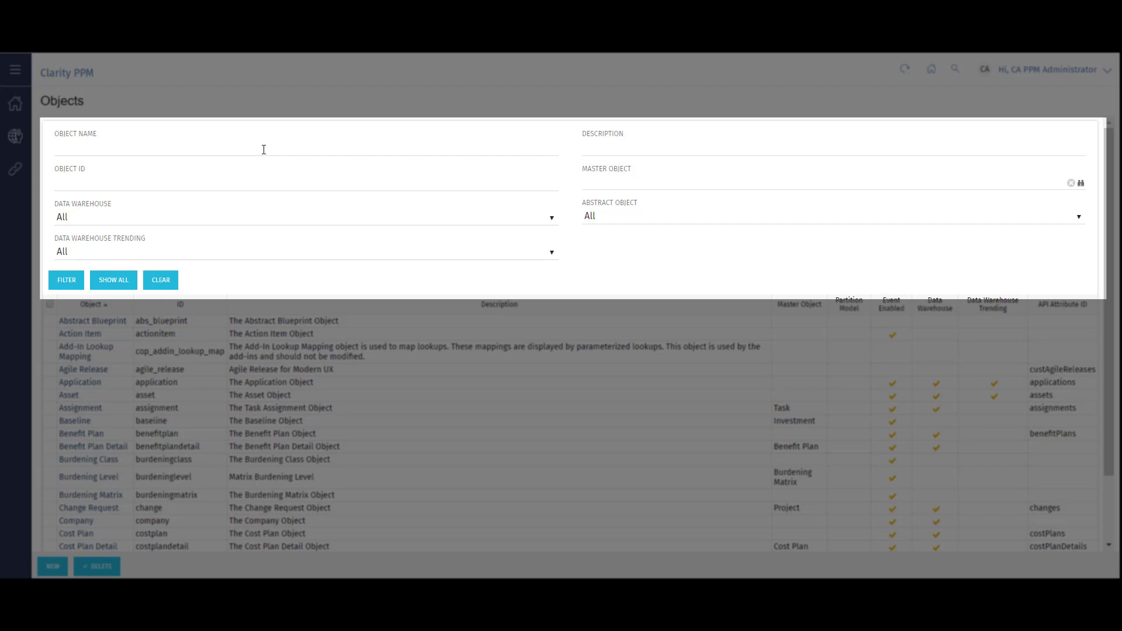
pyautogui.write('project')
pyautogui.press('Return')
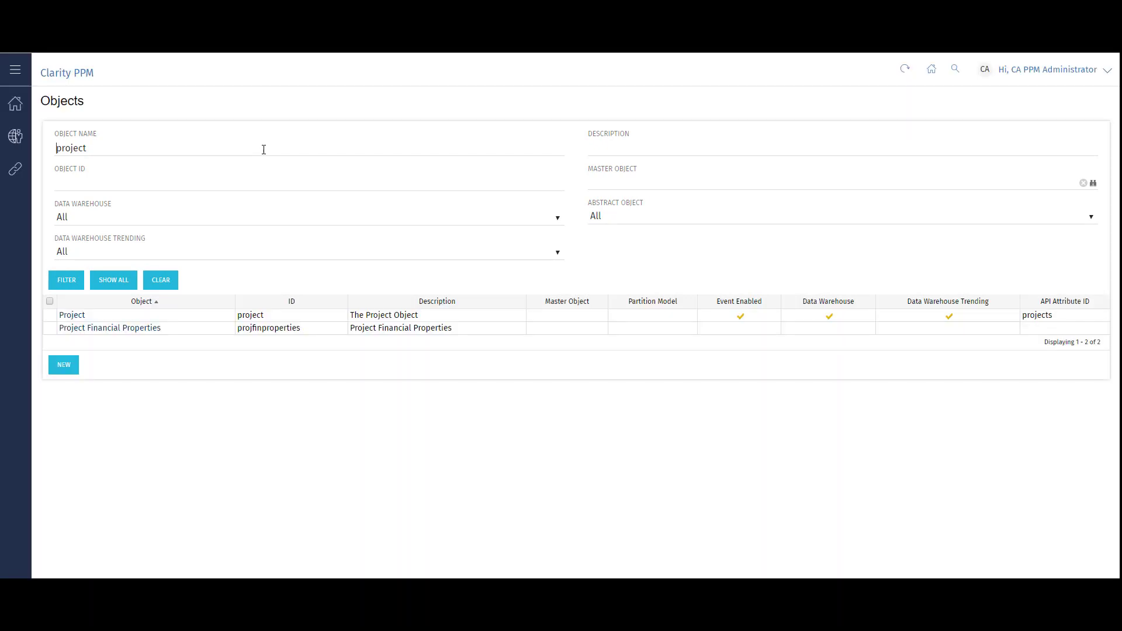
# Open the Project object and display its Attributes list
pyautogui.click(81, 315)
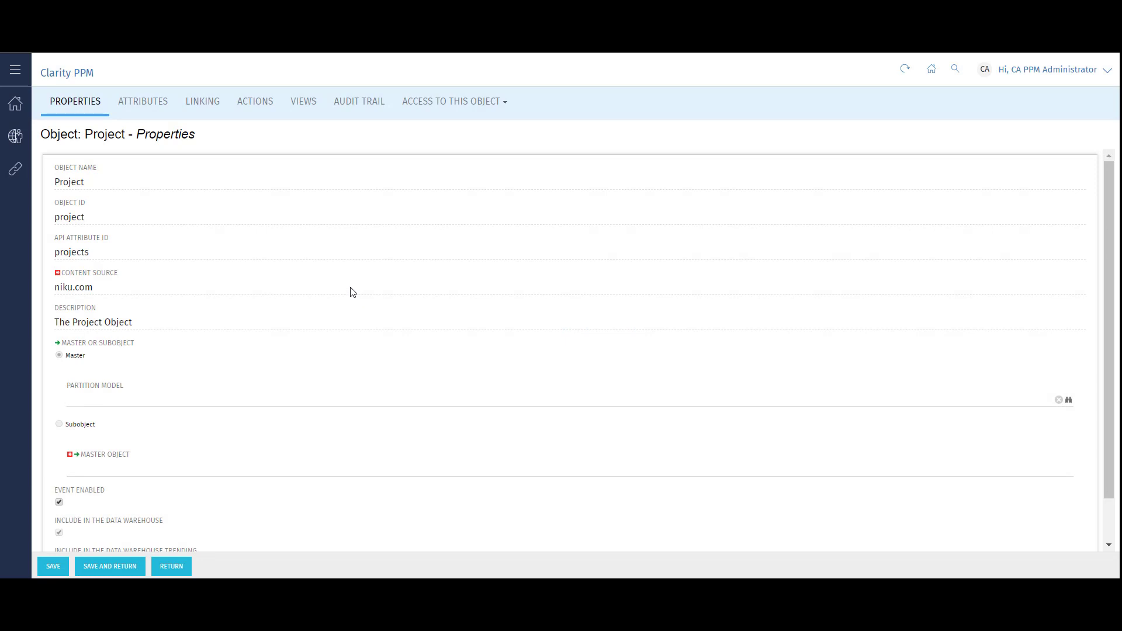
pyautogui.click(157, 106)
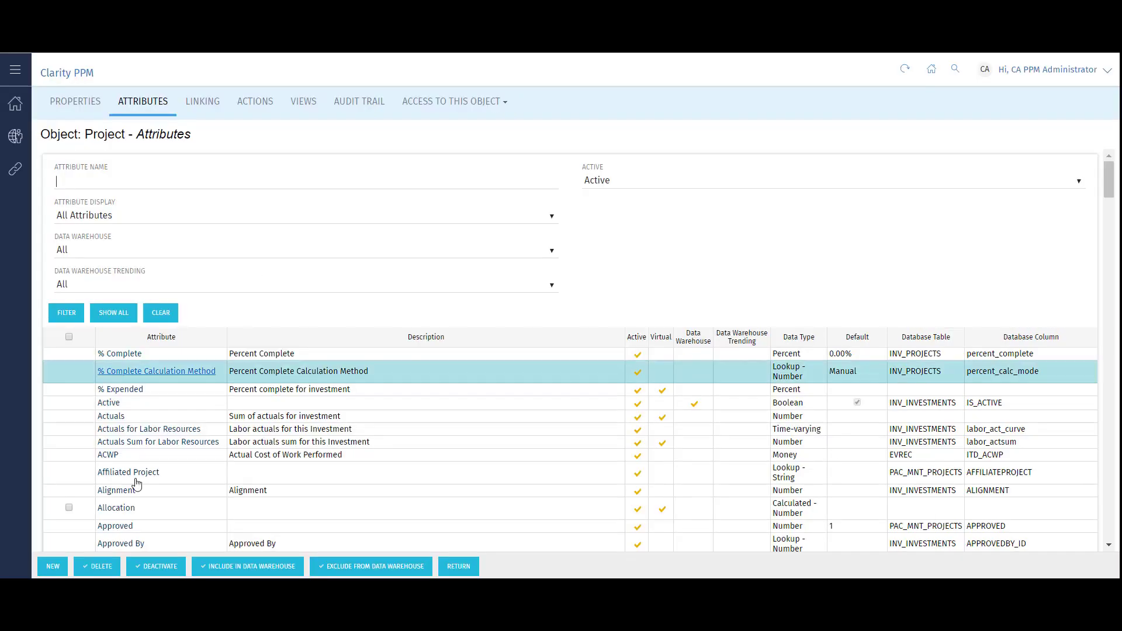
# Create String attribute 'A New Attribute' with ID a_new_att and save it
pyautogui.click(53, 566)
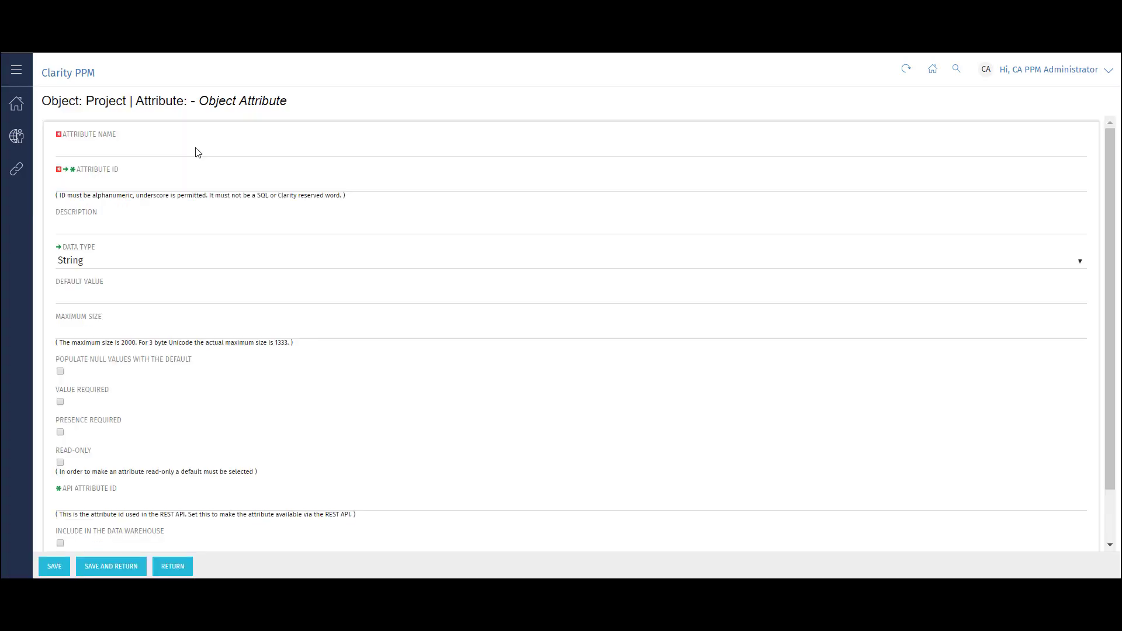
pyautogui.click(196, 148)
pyautogui.write('A New Attri')
pyautogui.write('bute')
pyautogui.write('a_new_a')
pyautogui.write('tt')
pyautogui.click(104, 260)
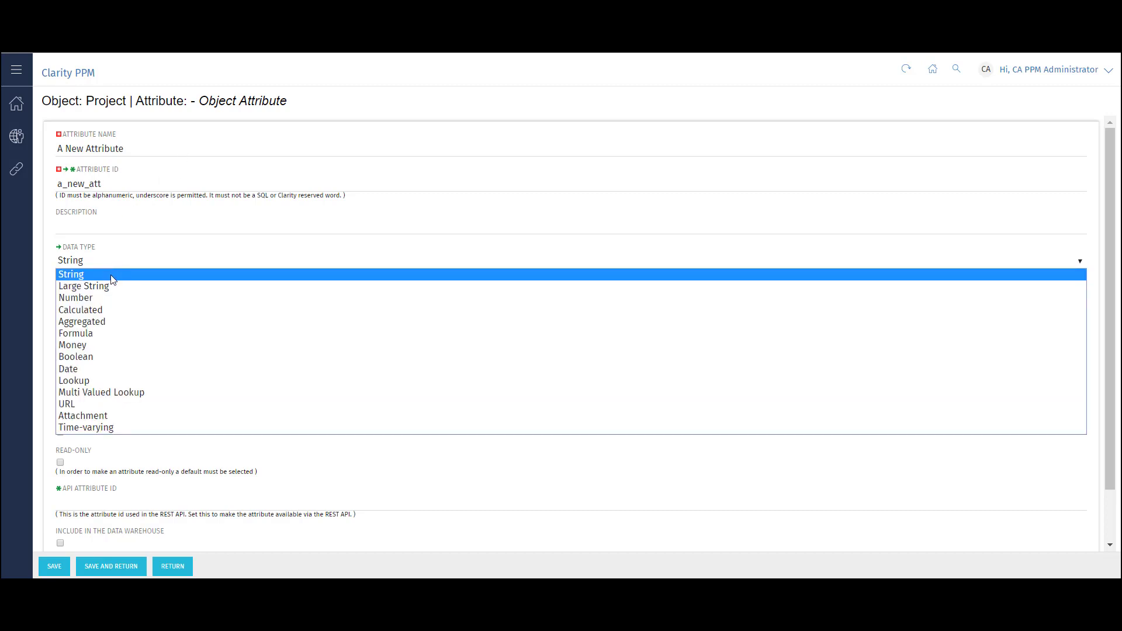
pyautogui.click(113, 276)
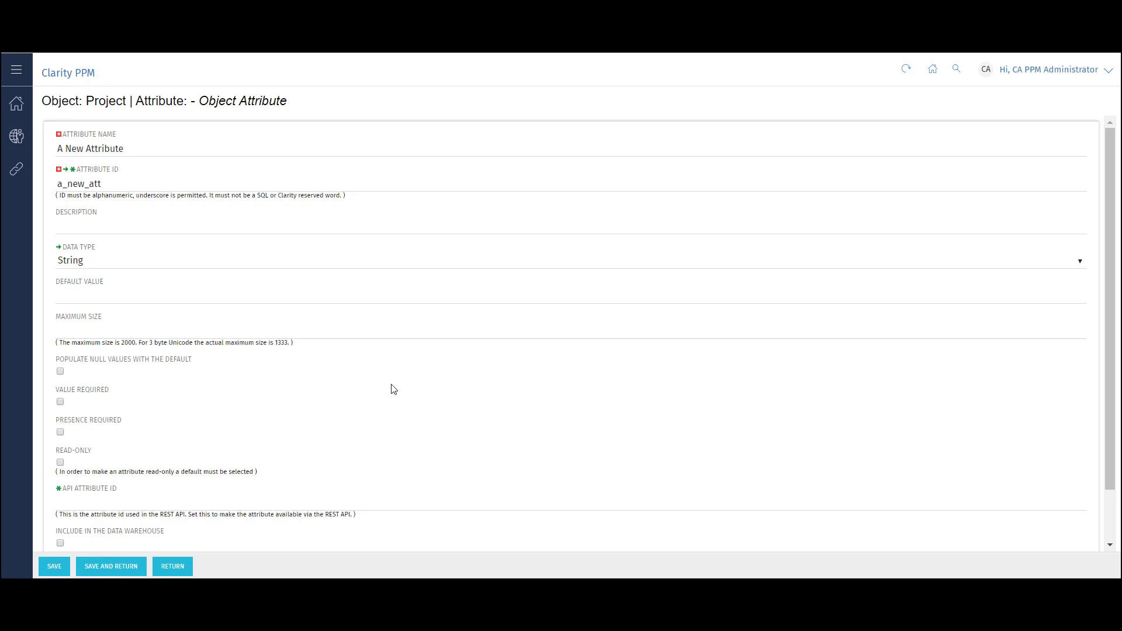
pyautogui.scroll(-2, 394, 390)
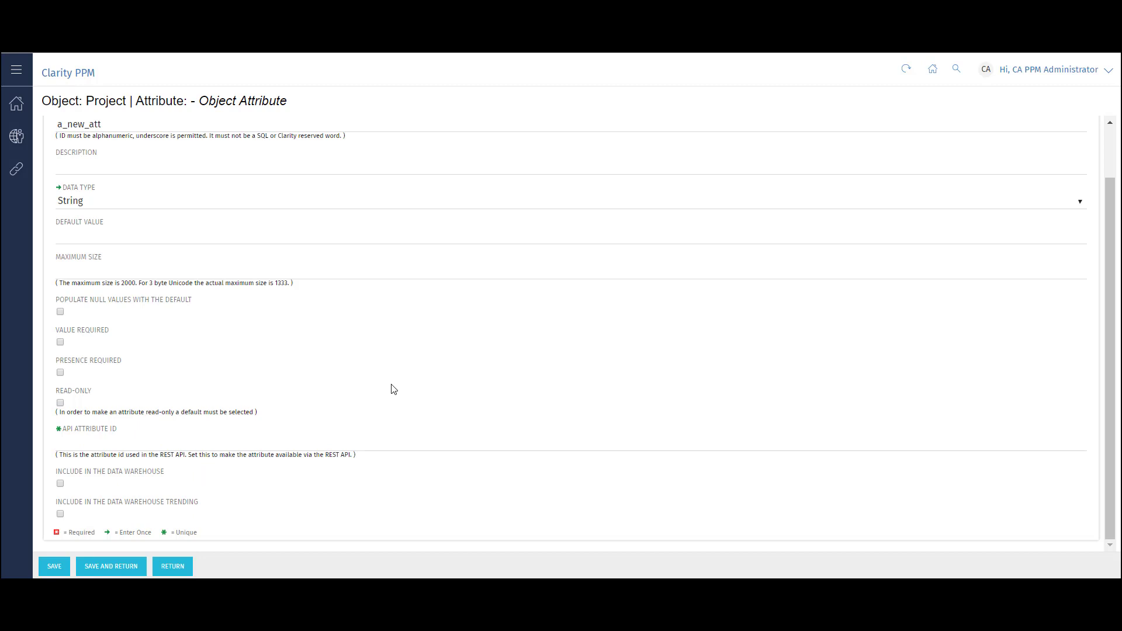
pyautogui.click(111, 566)
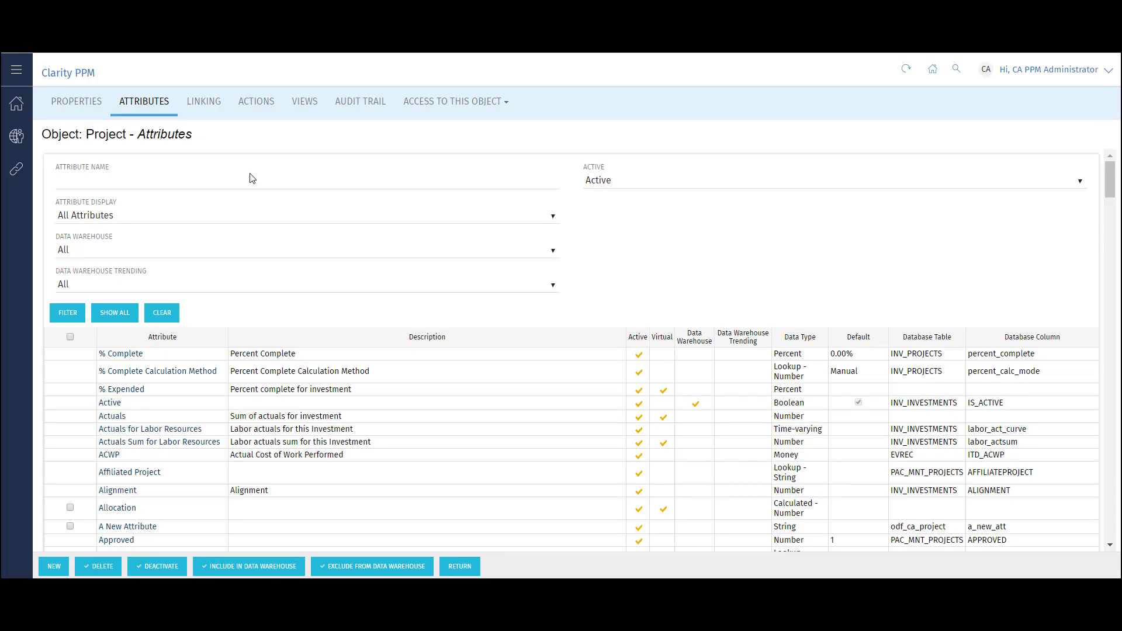
# Show the Project object's Views page
pyautogui.click(312, 107)
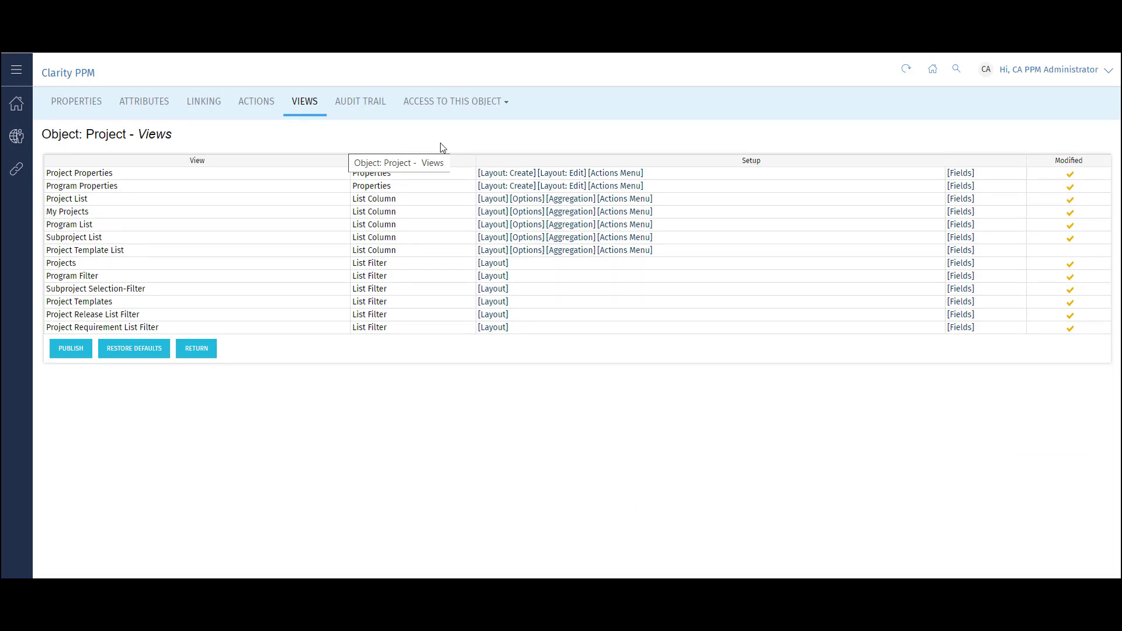
# Edit the Project Properties layout and list the Project Summary subpage's sections
pyautogui.click(565, 176)
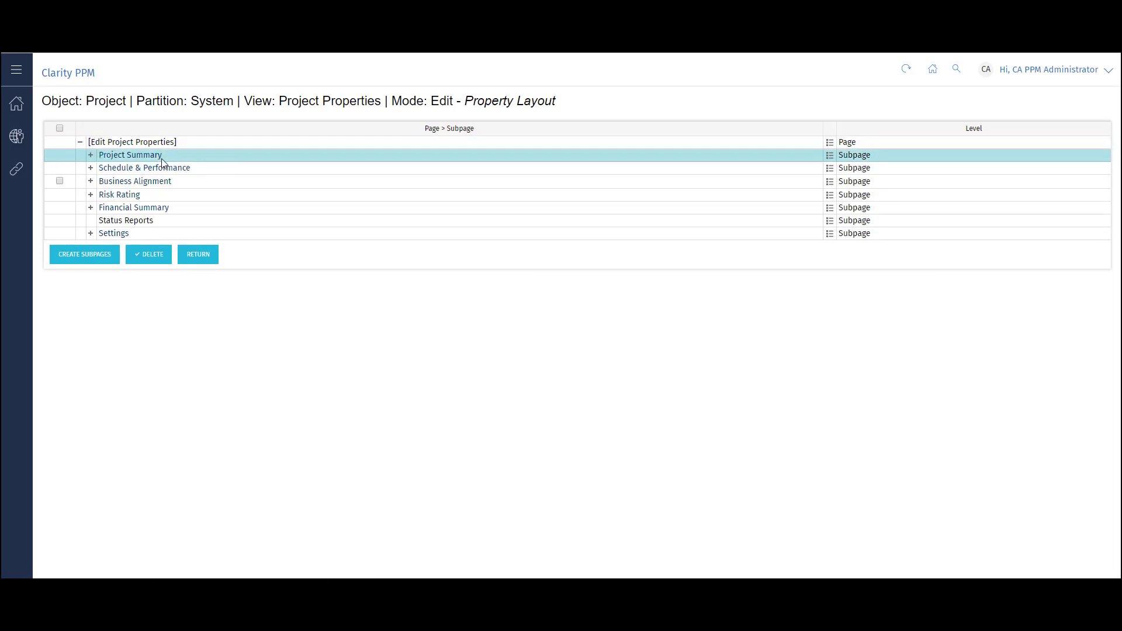
pyautogui.click(162, 155)
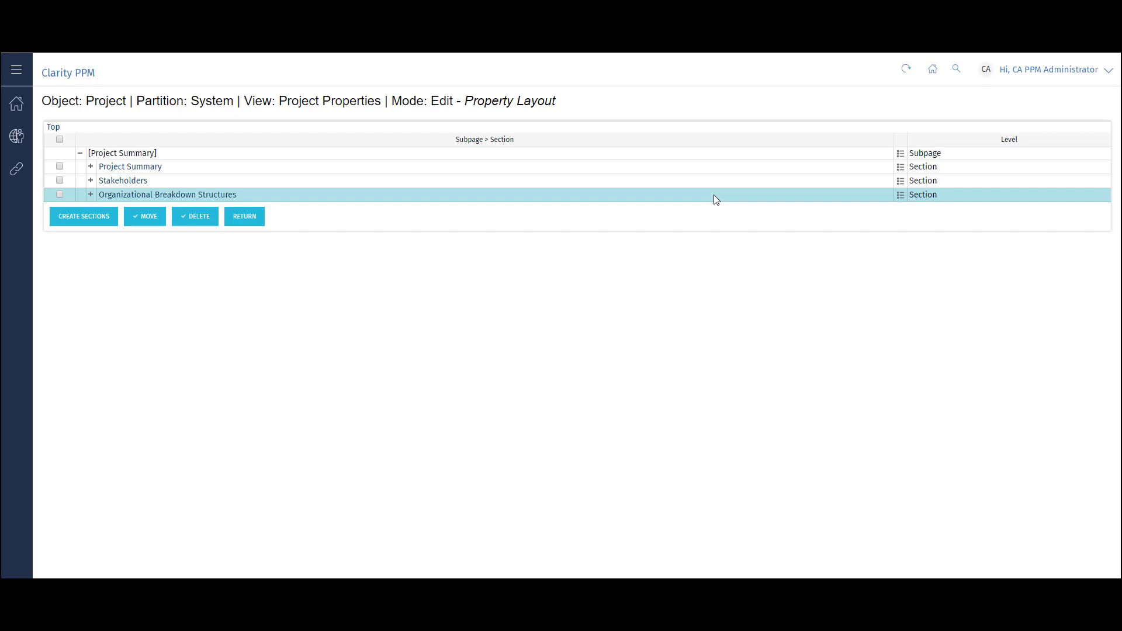
# Open the Project Summary section's field layout and browse the available fields
pyautogui.click(900, 169)
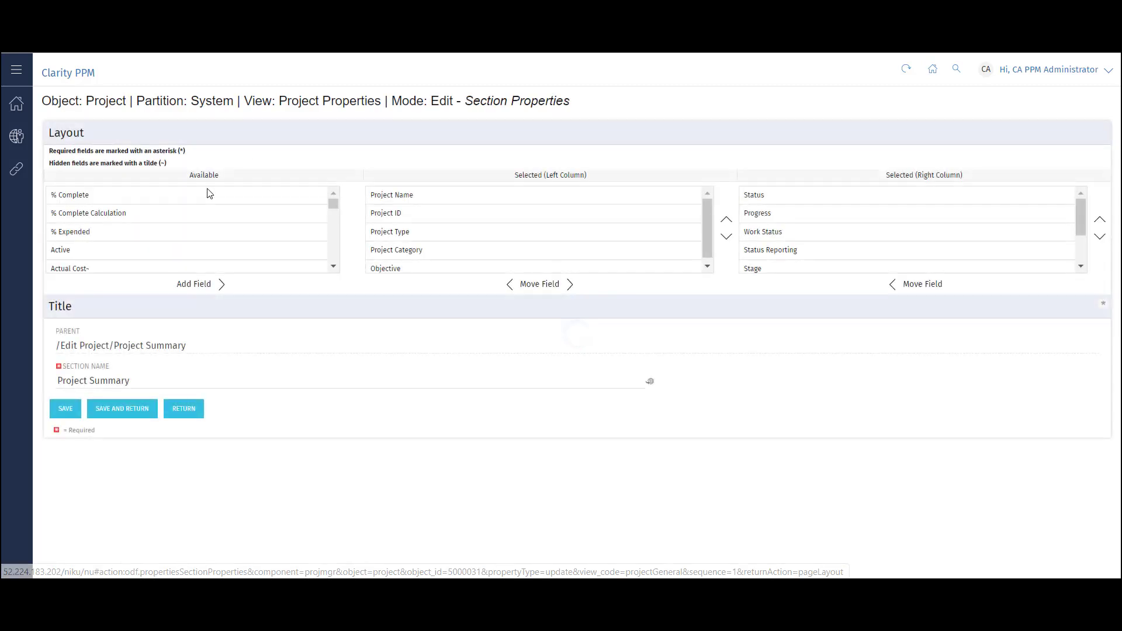
pyautogui.click(190, 223)
pyautogui.scroll(-3, 190, 226)
pyautogui.scroll(-1, 192, 228)
pyautogui.click(192, 228)
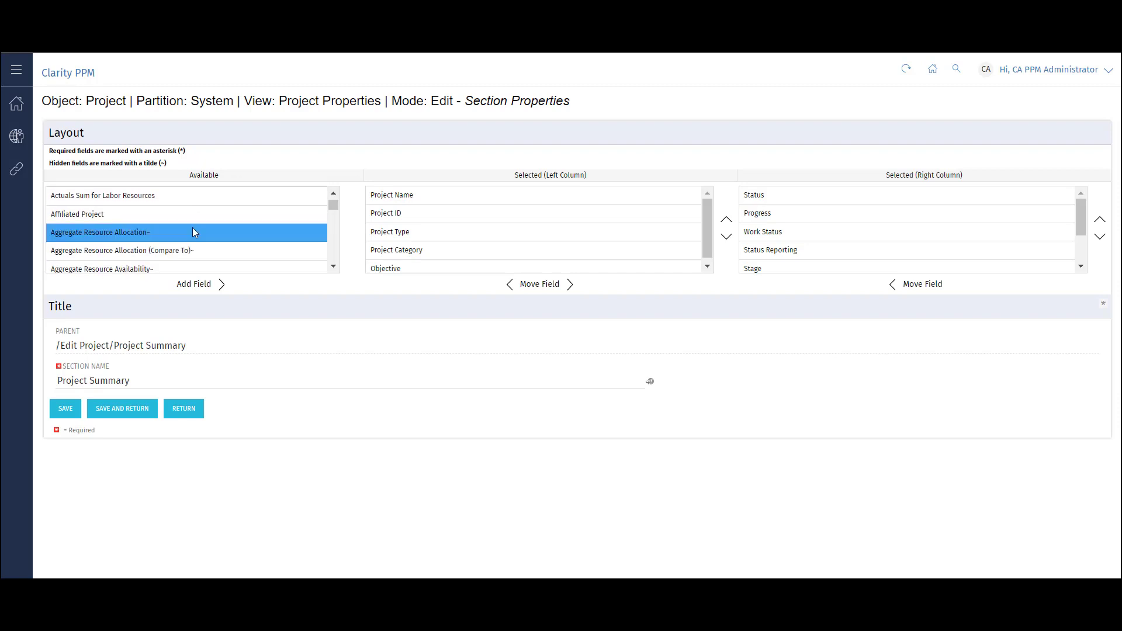
pyautogui.scroll(-1, 193, 227)
pyautogui.click(193, 226)
pyautogui.scroll(-1, 193, 227)
pyautogui.scroll(-1, 193, 227)
pyautogui.click(194, 227)
# Add A New Attribute to the left column and save the section layout
pyautogui.click(195, 219)
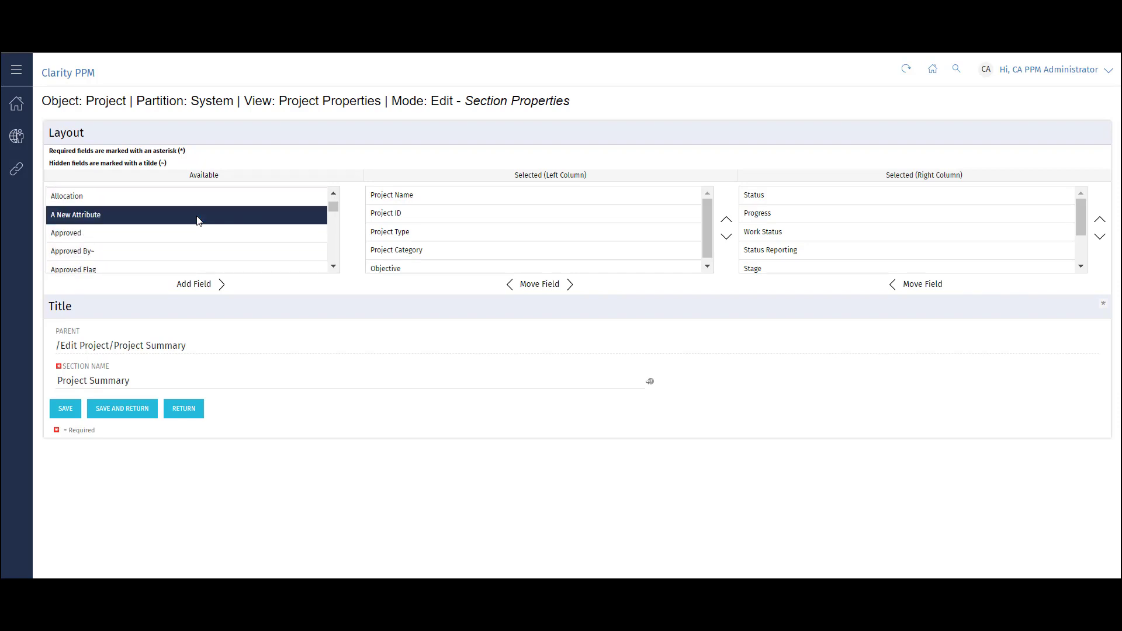
pyautogui.click(221, 284)
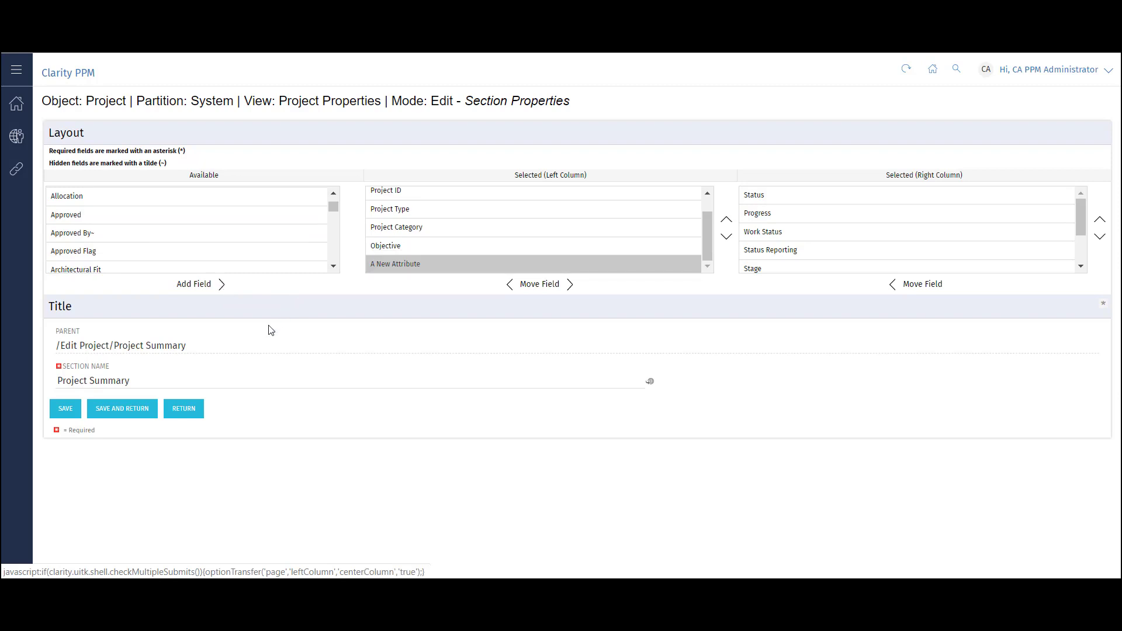
pyautogui.click(123, 411)
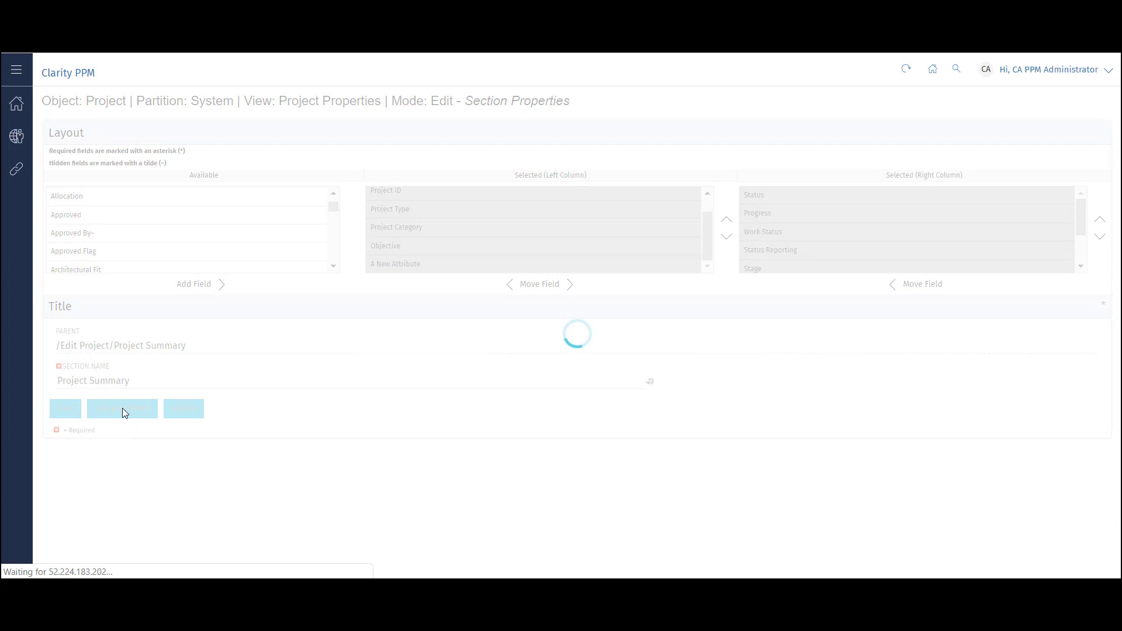